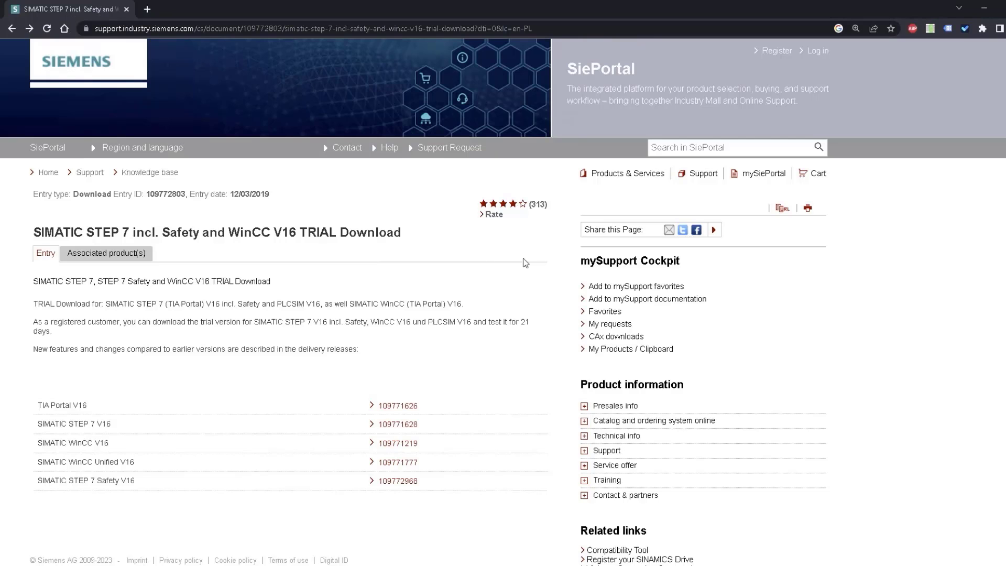
pyautogui.scroll(-10, 557, 274)
pyautogui.scroll(-8, 557, 274)
pyautogui.scroll(-6, 555, 275)
pyautogui.scroll(6, 555, 275)
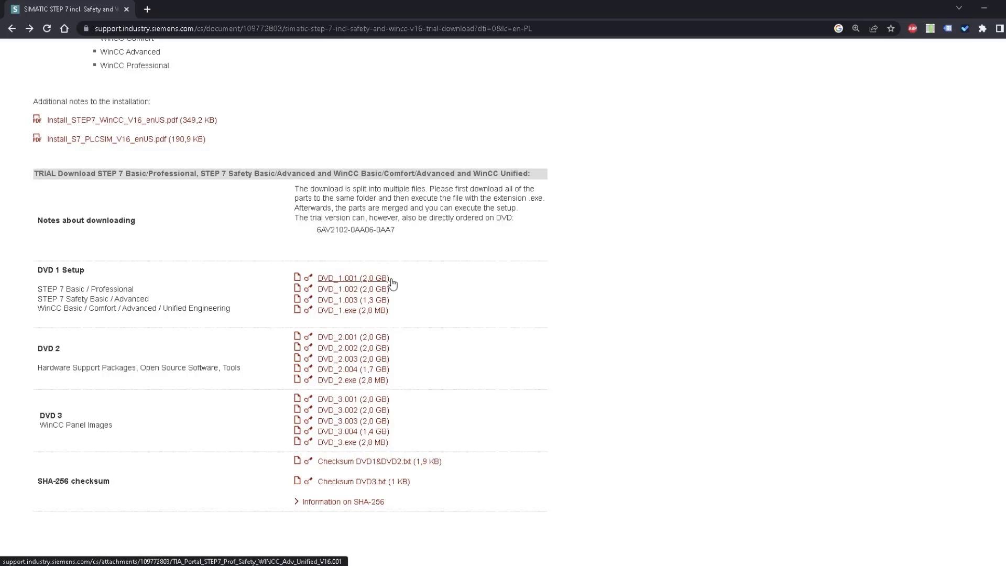
pyautogui.press('Home')
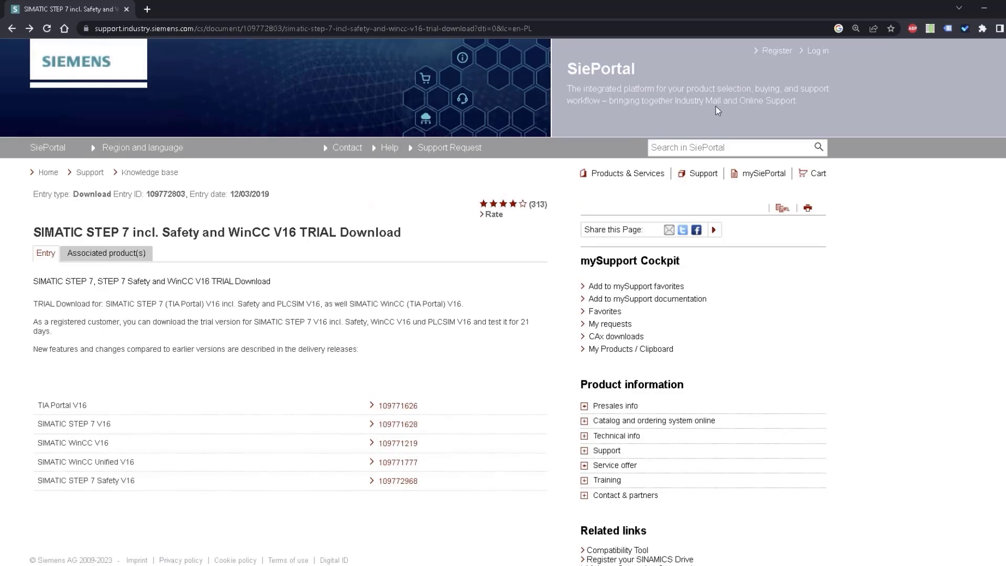
pyautogui.click(779, 52)
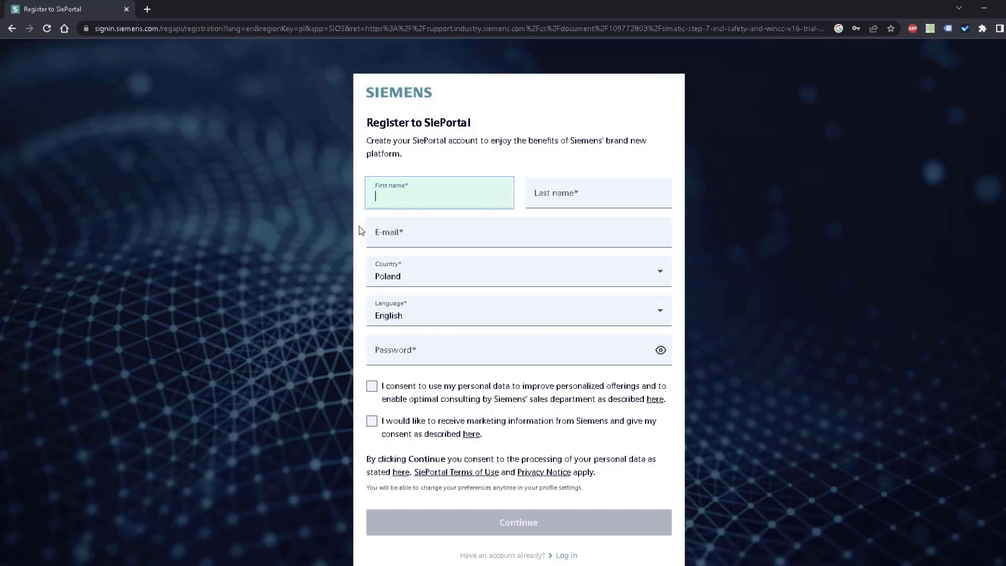
pyautogui.hotkey('alt', 'Left')
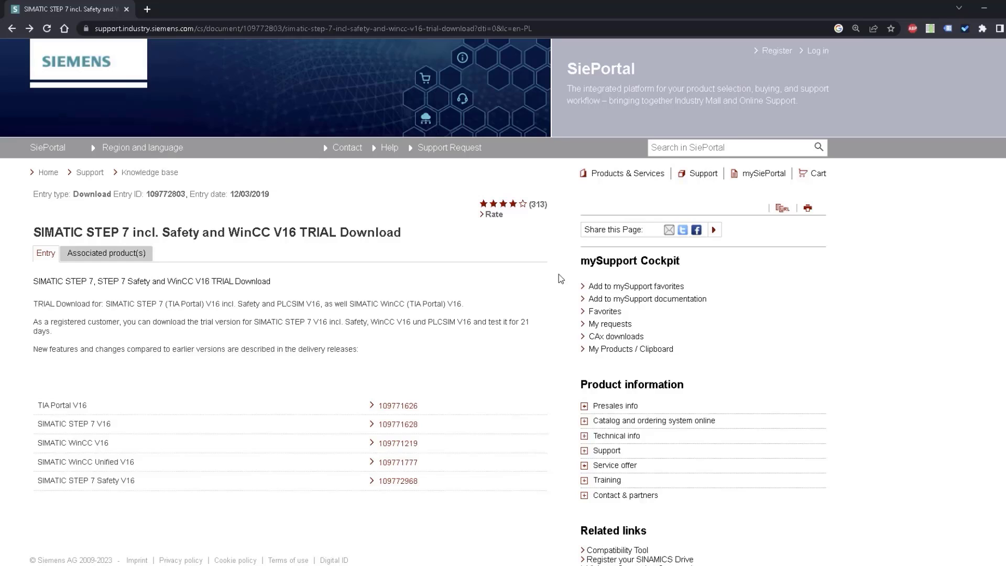
# Step: Sign in to SiePortal and start downloading the 2,0 GB DVD_1.001 STEP 7 V16 trial part
pyautogui.scroll(-12, 559, 274)
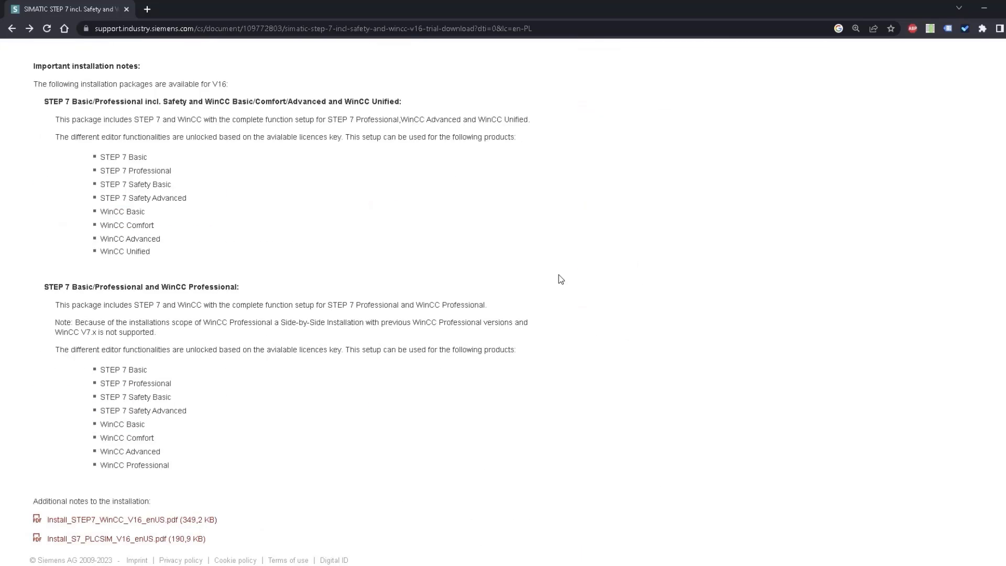
pyautogui.scroll(-8, 559, 274)
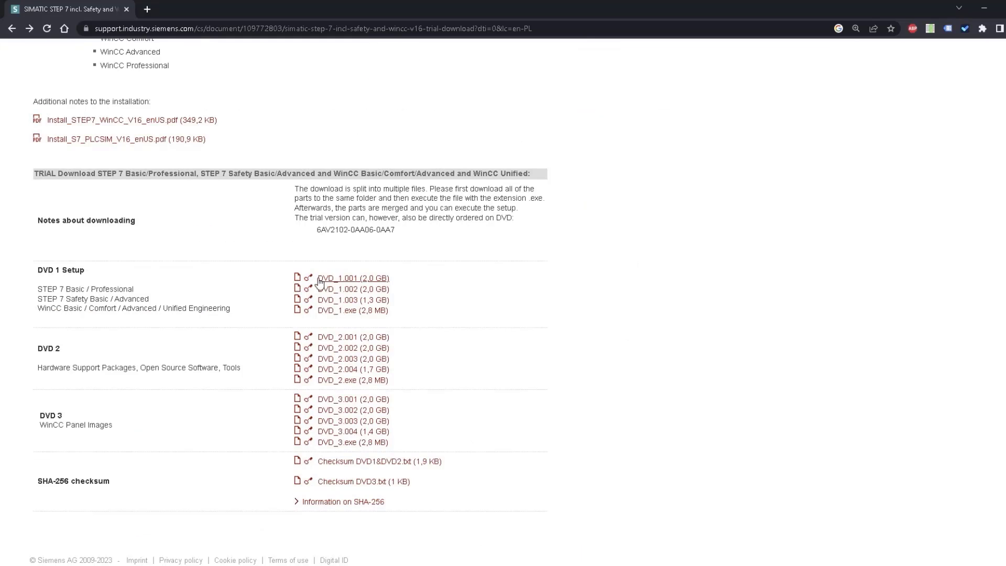
pyautogui.click(365, 282)
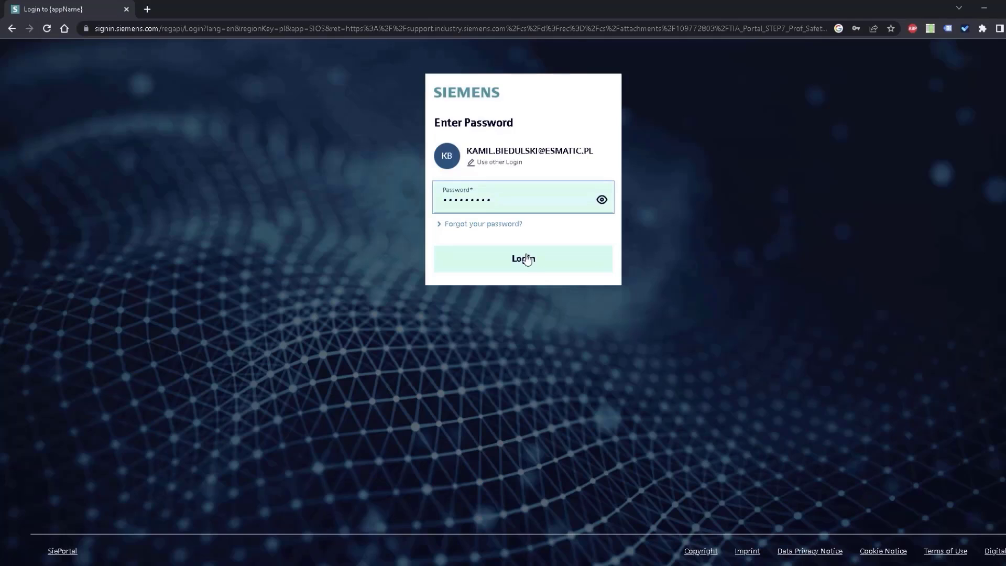
pyautogui.click(526, 262)
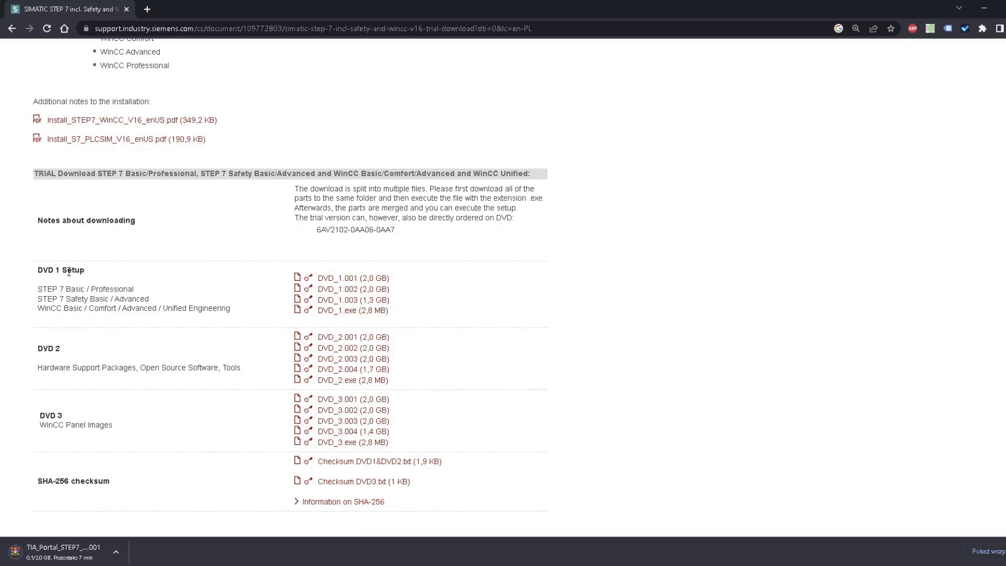
# Step: Scroll down SiePortal to review the STEP 7 PLCSIM V16 trial download section
pyautogui.scroll(-8, 559, 278)
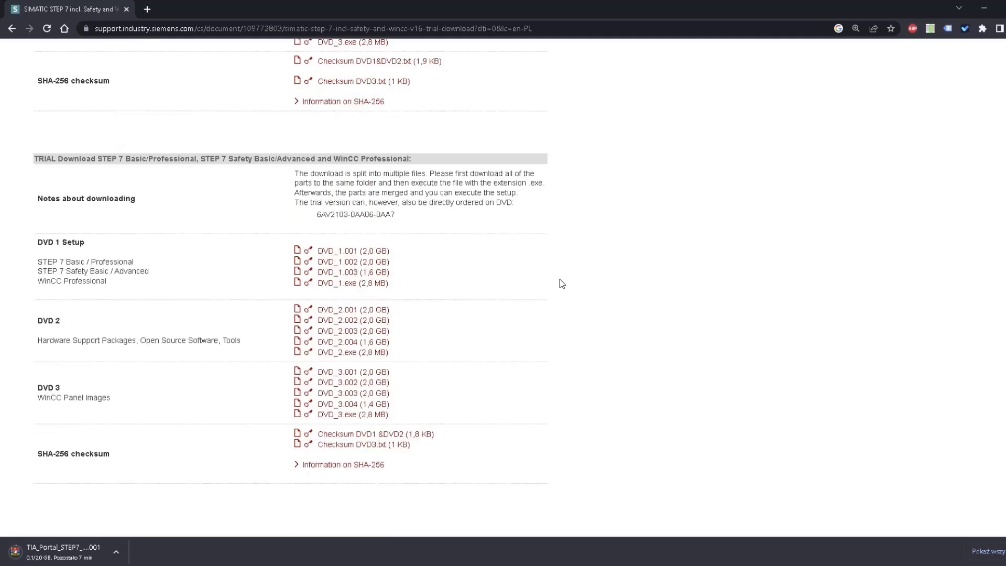
pyautogui.scroll(-4, 560, 284)
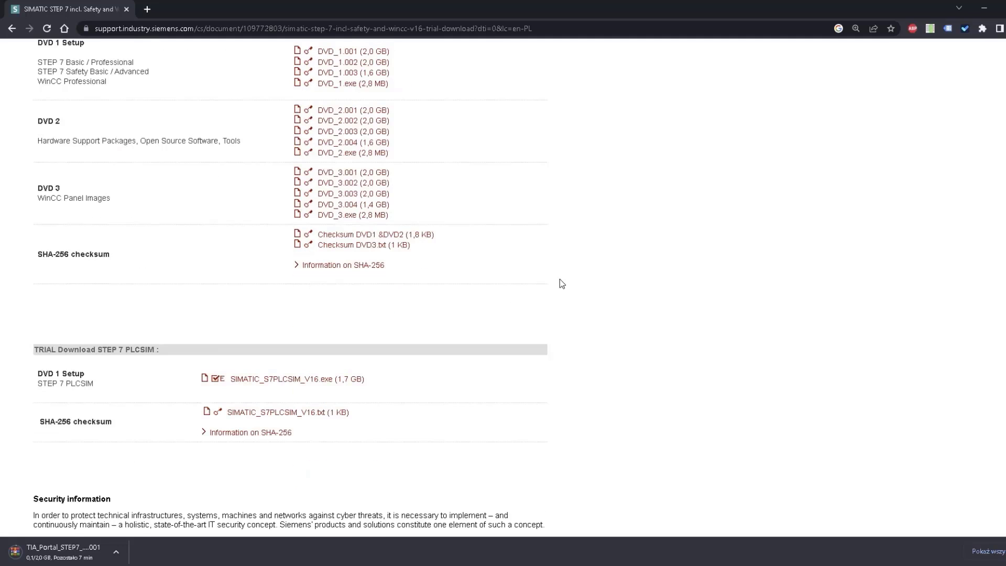
pyautogui.scroll(-4, 560, 283)
pyautogui.scroll(4, 561, 284)
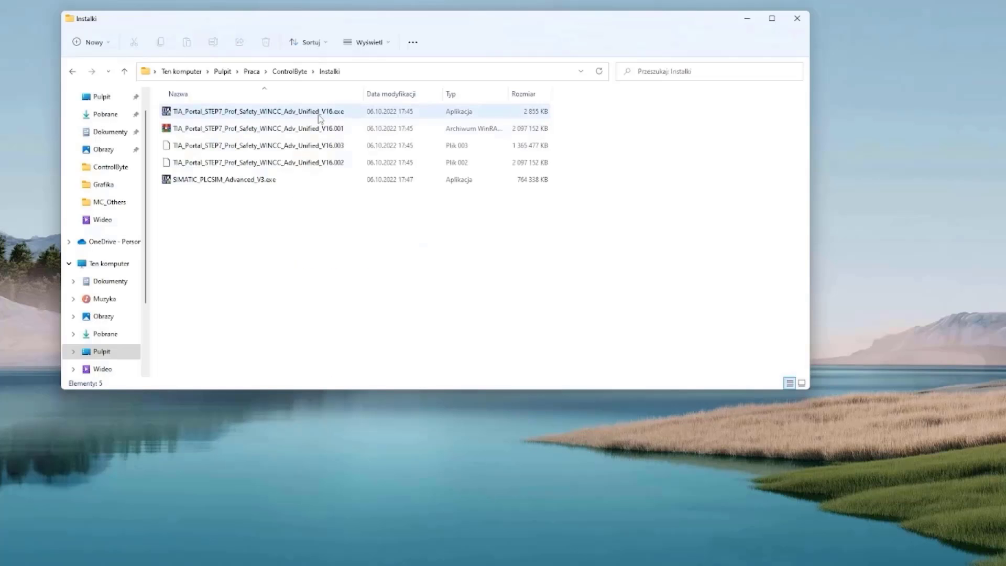
# Step: Extract the TIA Portal V16 setup package to the default folder with English as setup language
pyautogui.doubleClick(318, 112)
pyautogui.click(412, 340)
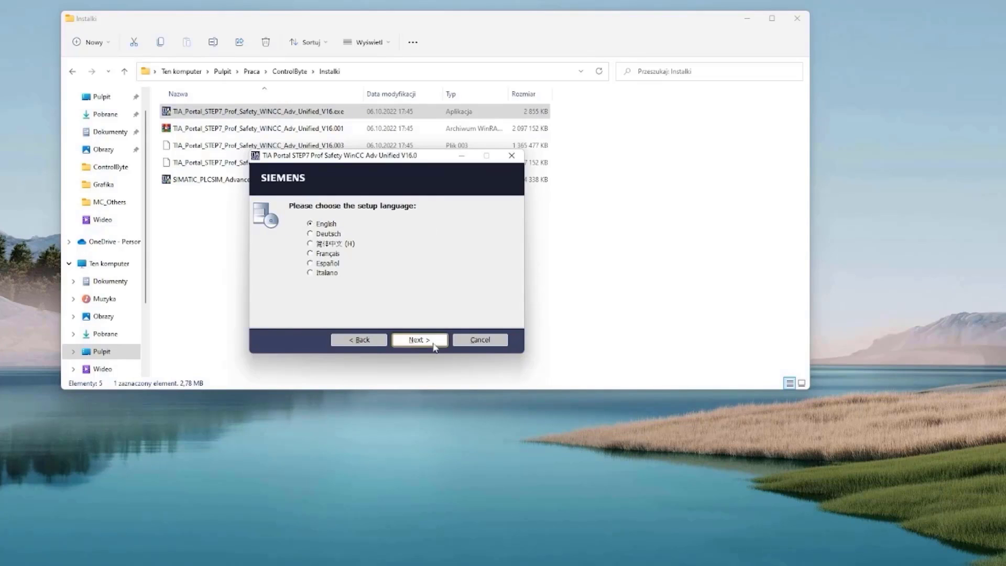
pyautogui.click(428, 335)
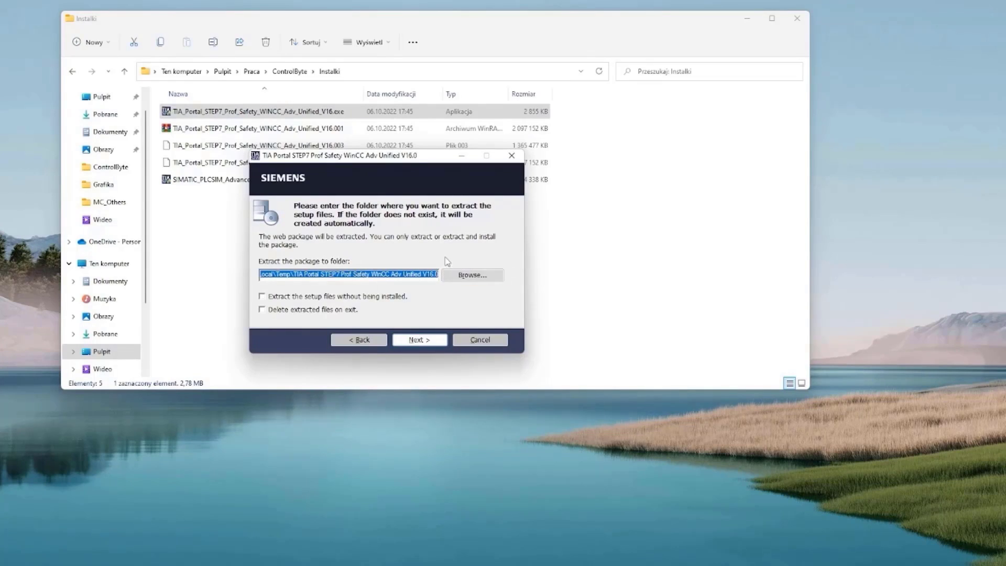
pyautogui.click(423, 339)
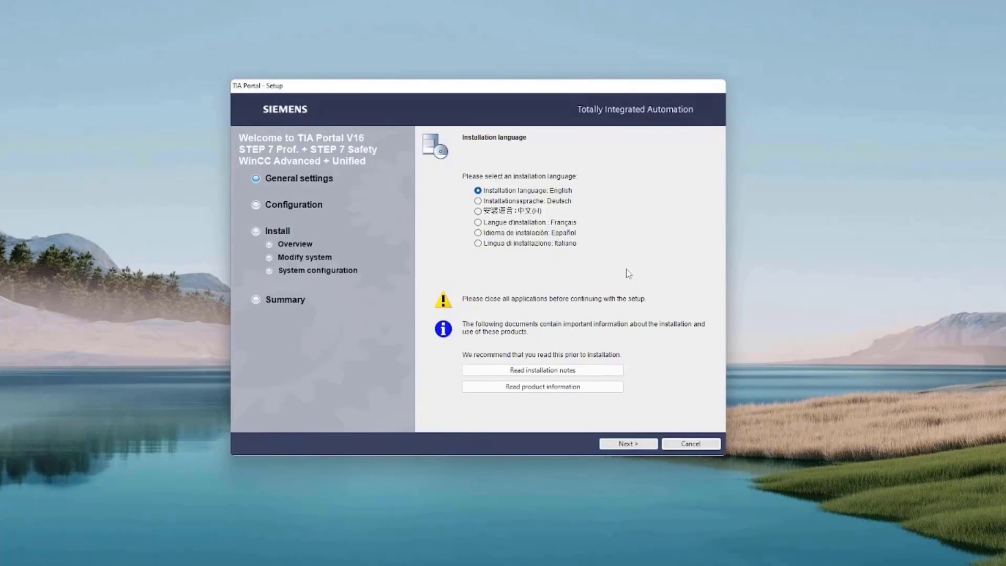
# Step: Keep English as installation and product language and keep the typical feature selection
pyautogui.click(641, 447)
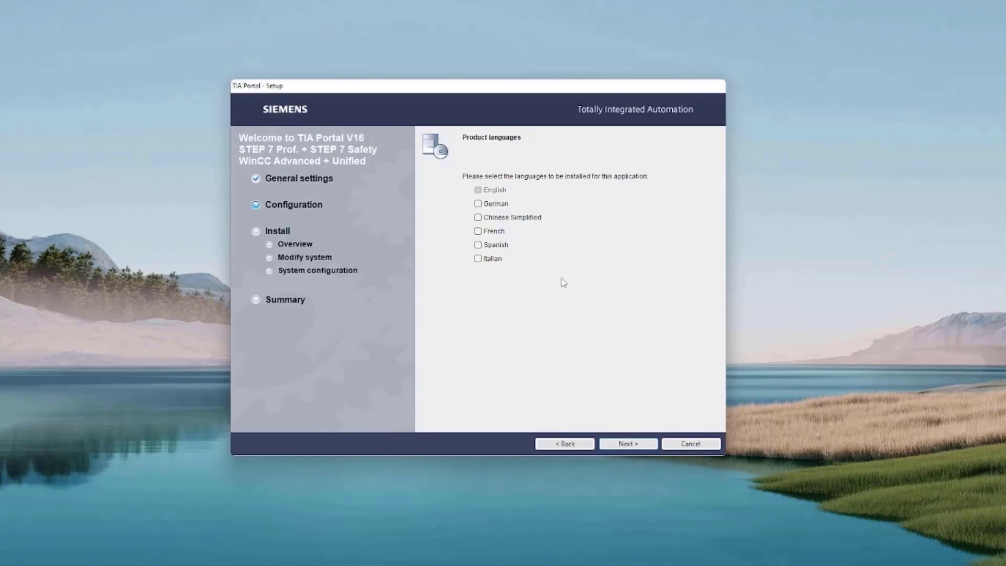
pyautogui.click(629, 444)
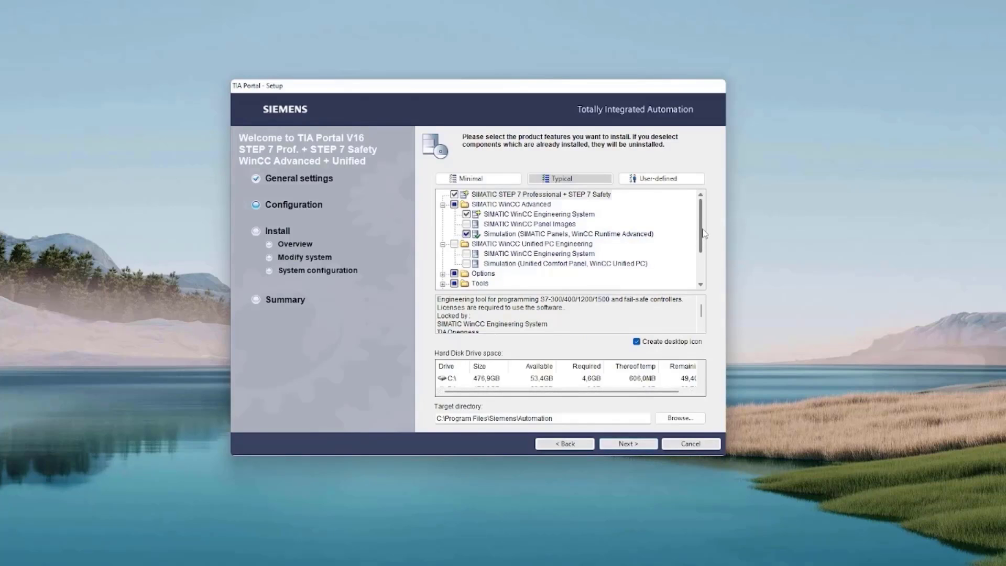
pyautogui.moveTo(703, 232); pyautogui.dragTo(700, 271)
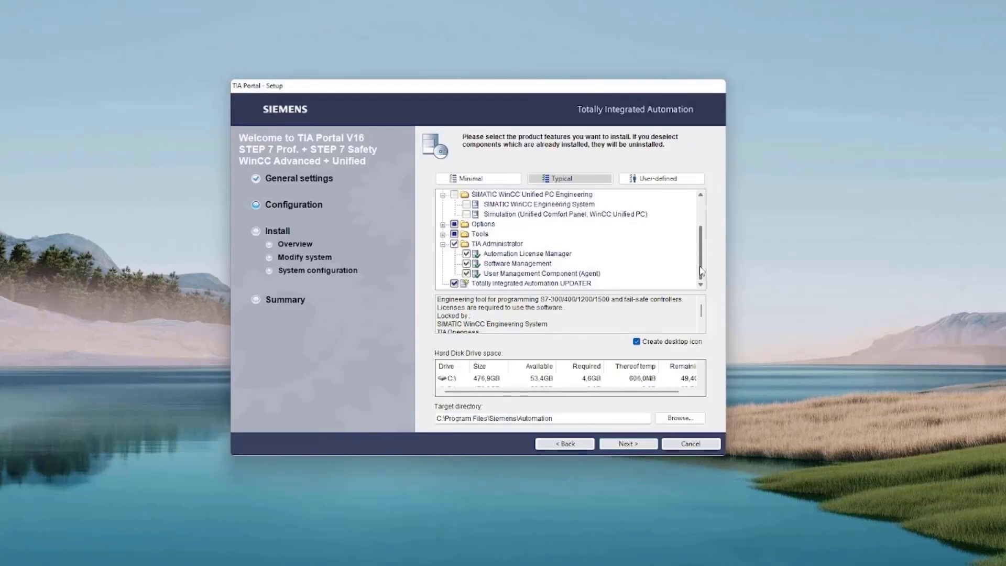
pyautogui.click(630, 444)
# Step: Accept the license agreements and security information, then accept the security and permissions settings
pyautogui.moveTo(700, 262); pyautogui.dragTo(699, 388)
pyautogui.click(438, 405)
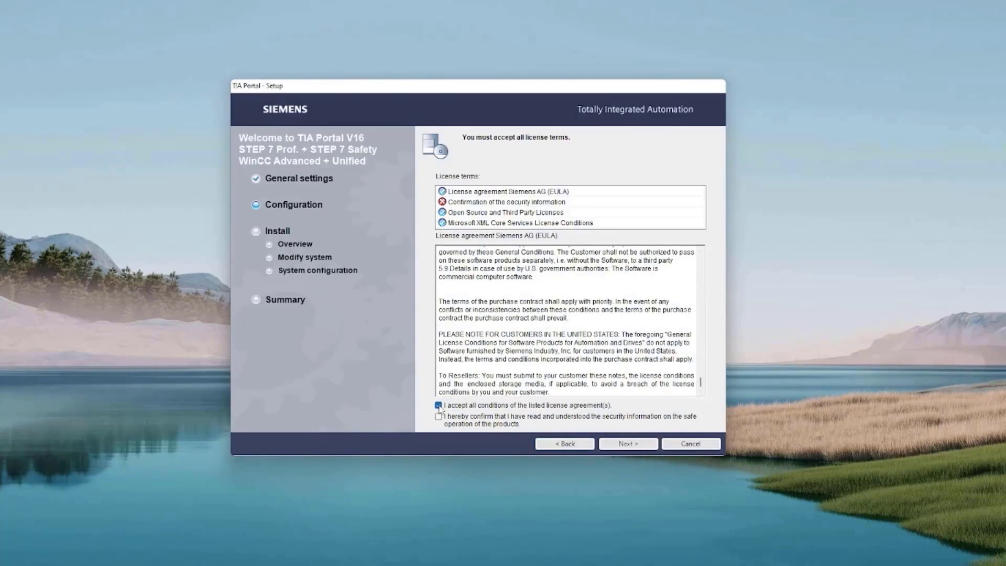
pyautogui.click(438, 416)
pyautogui.click(635, 443)
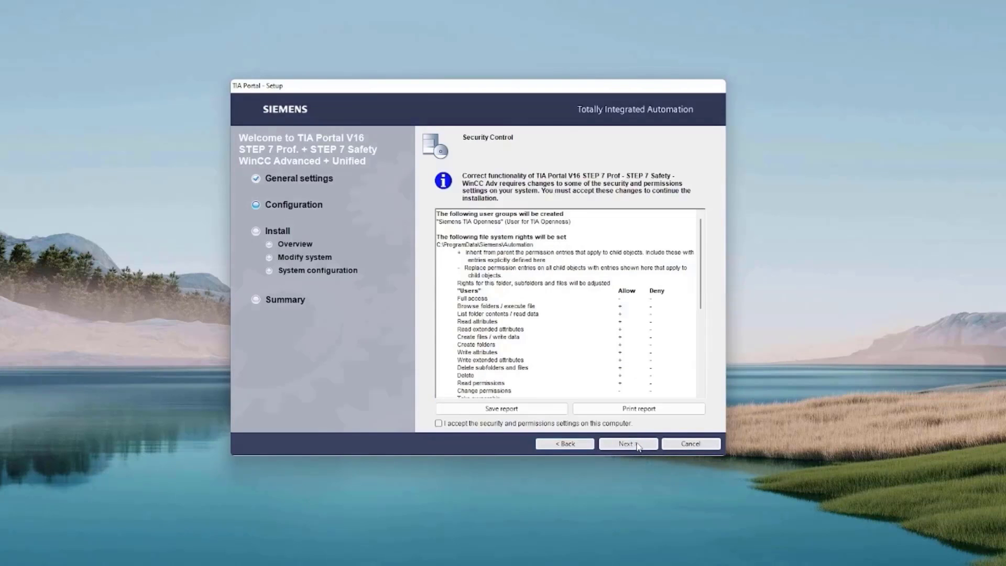
pyautogui.scroll(-7, 703, 285)
pyautogui.click(479, 423)
# Step: Continue from the accepted security settings to the TIA Portal installation overview
pyautogui.click(628, 443)
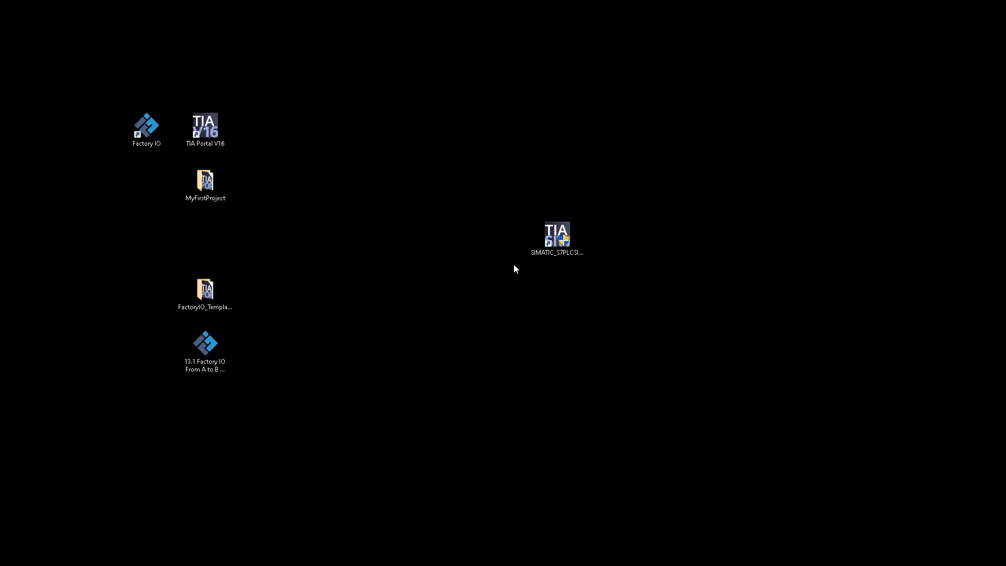
# Step: Launch SIMATIC_S7PLCSIM_V16.exe and extract it in English to the default folder
pyautogui.click(542, 242)
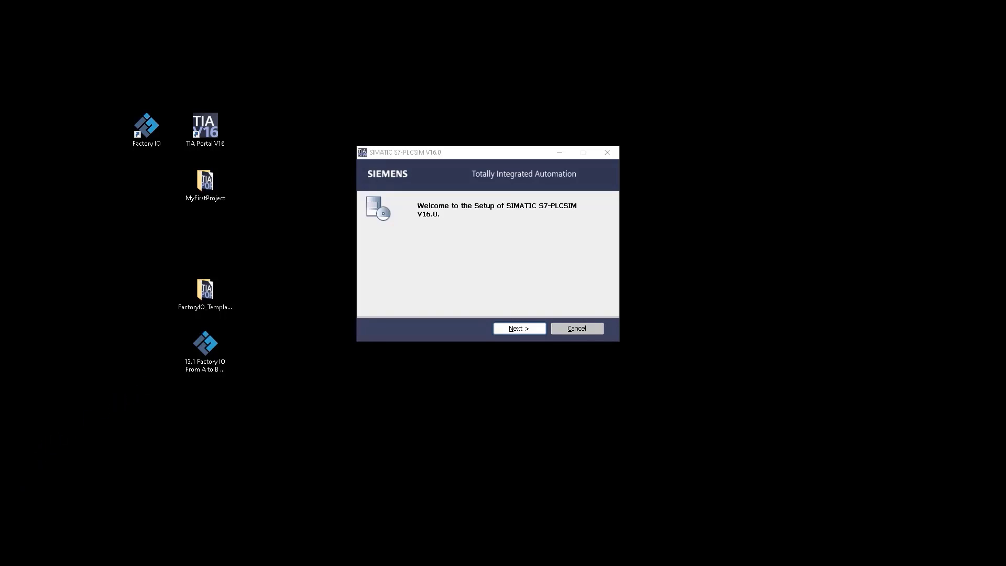
pyautogui.click(529, 329)
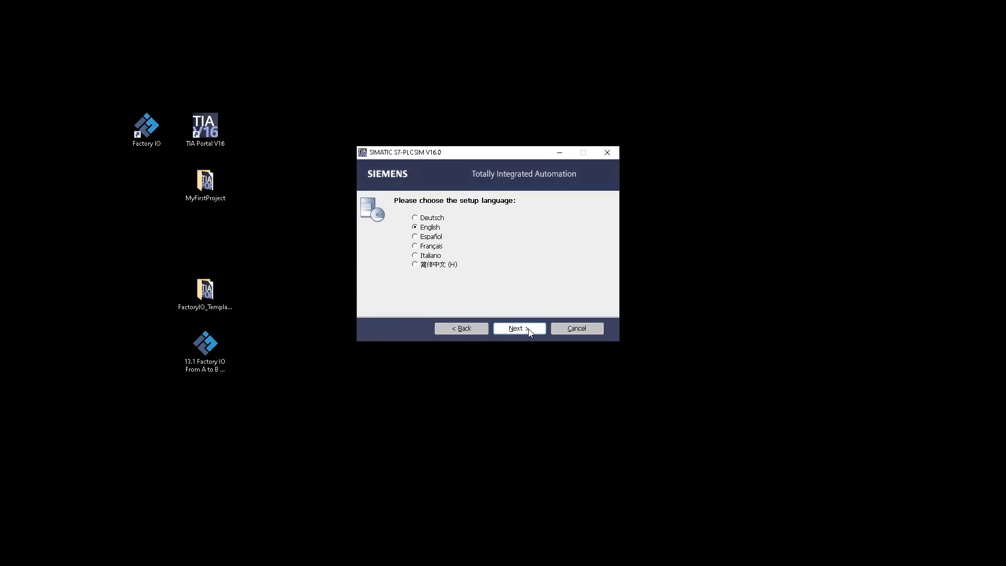
pyautogui.click(529, 329)
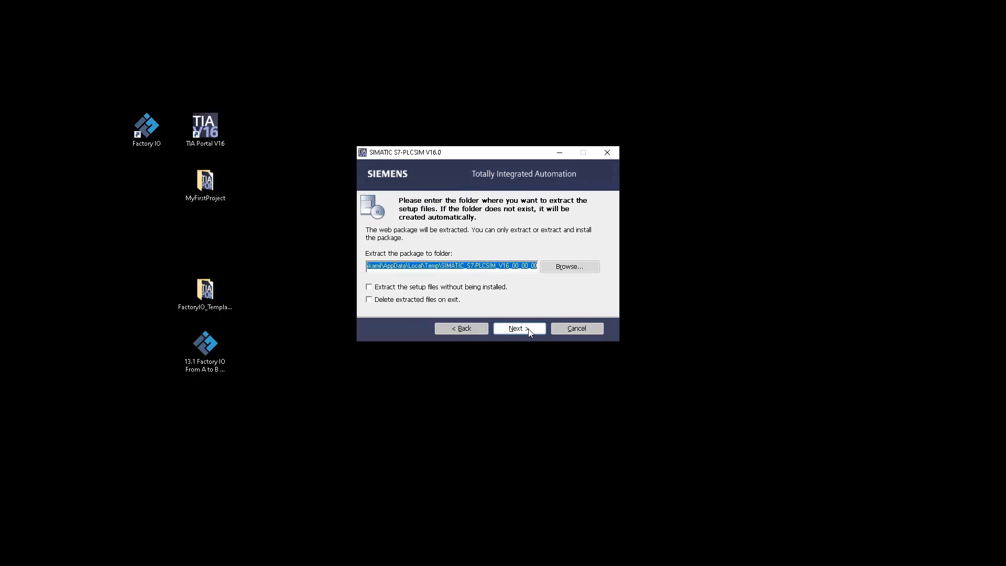
pyautogui.click(529, 329)
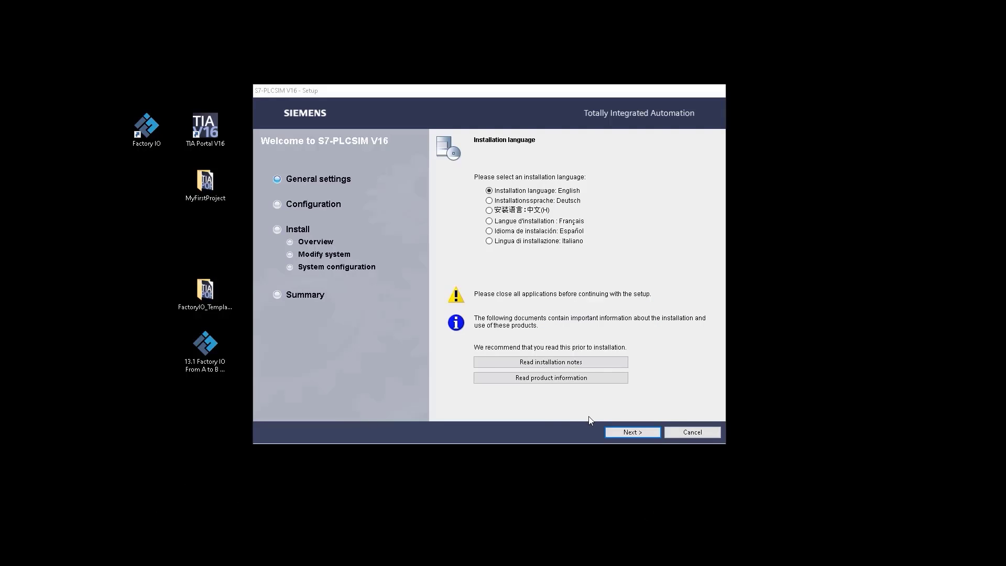
# Step: Keep English as installation and product language with the typical feature selection
pyautogui.click(618, 432)
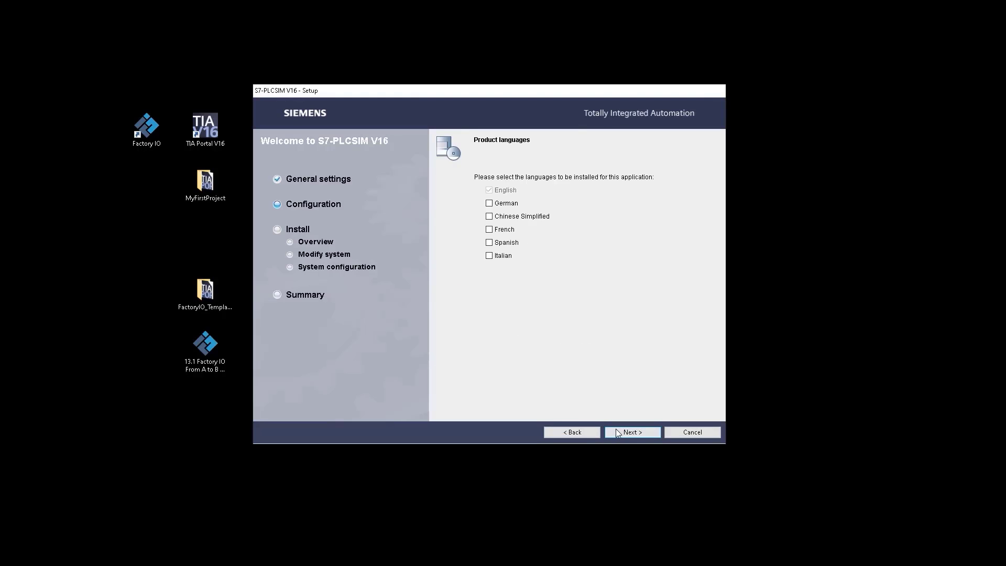
pyautogui.click(622, 432)
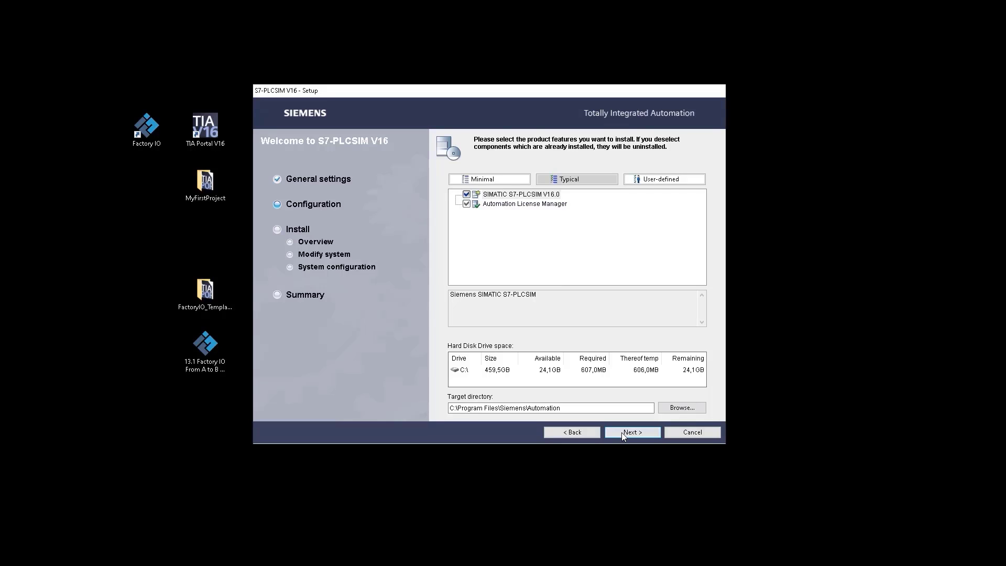
pyautogui.click(621, 432)
# Step: Accept the license terms, security information and permissions settings, then start installing S7-PLCSIM V16
pyautogui.click(479, 396)
pyautogui.click(480, 407)
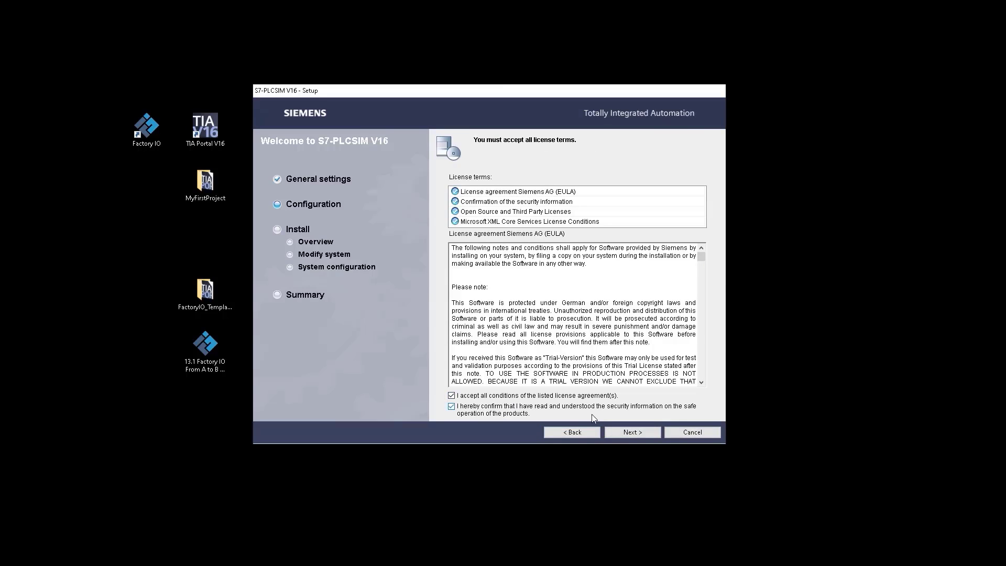
pyautogui.click(617, 432)
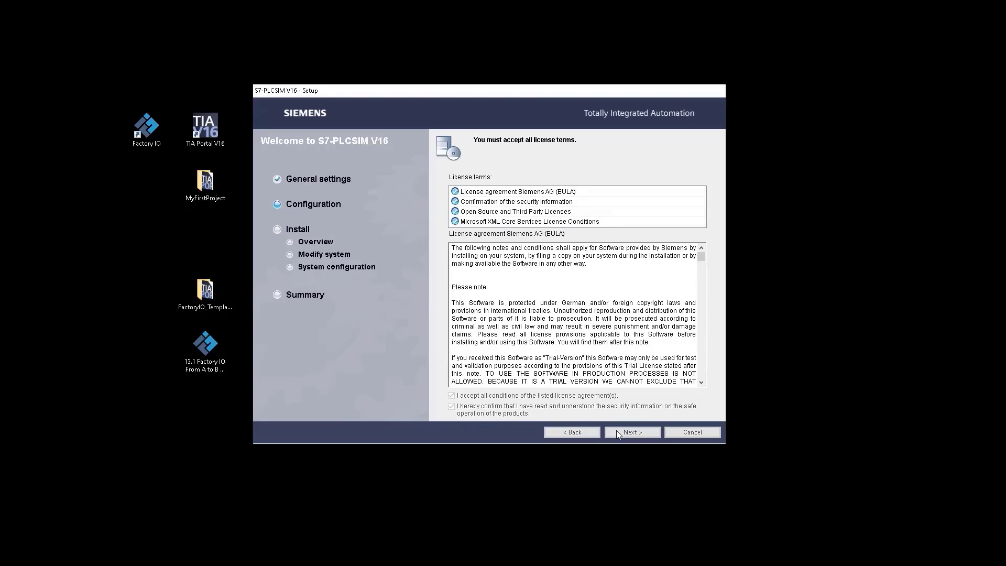
pyautogui.click(548, 415)
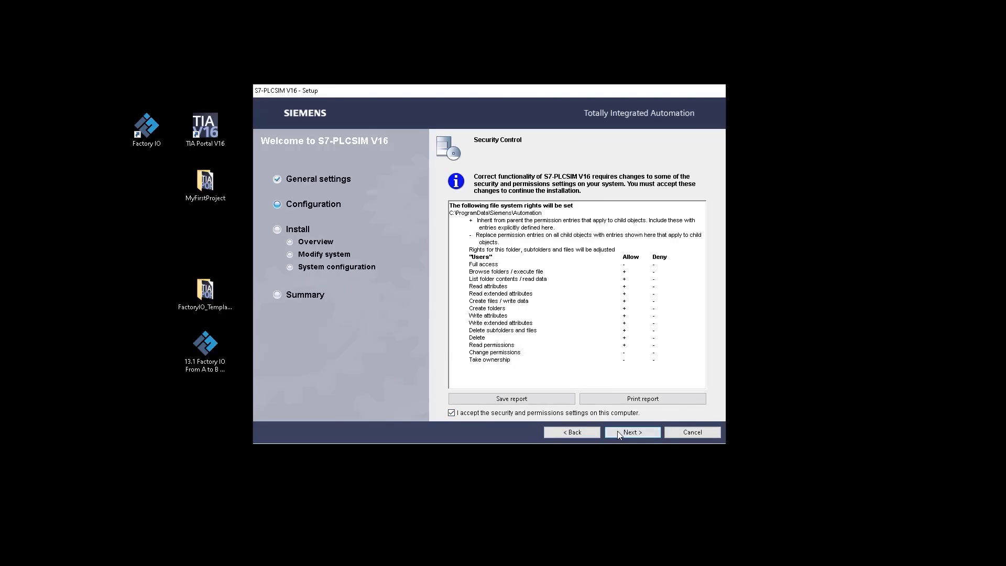
pyautogui.click(617, 430)
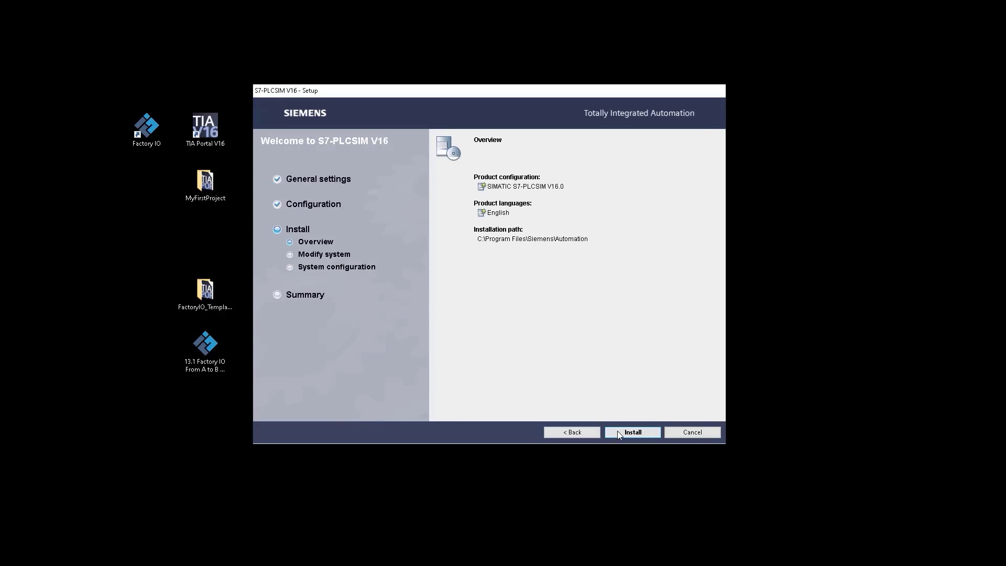
pyautogui.click(617, 430)
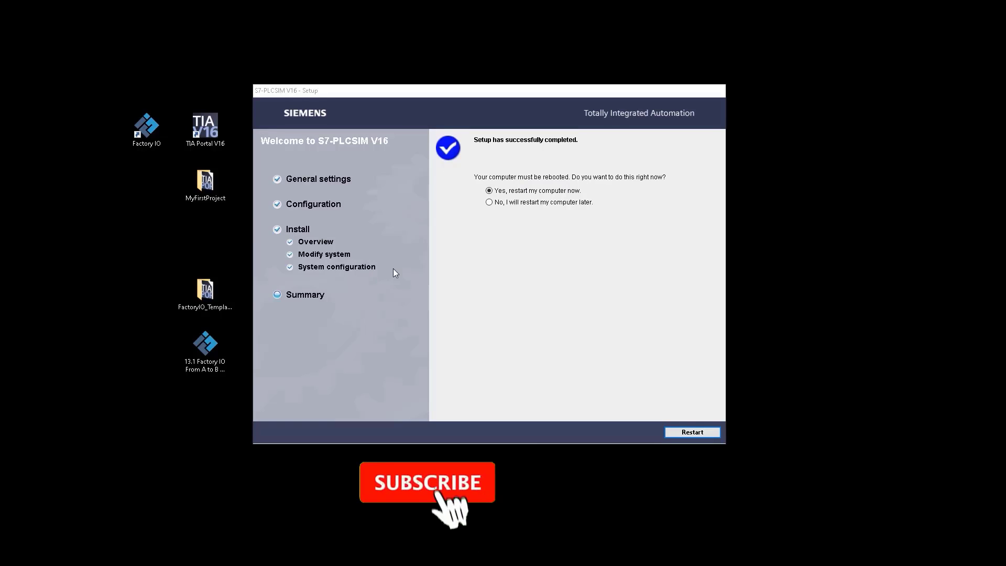
# Step: Choose 'No, I will restart my computer later' and finish the S7-PLCSIM V16 setup
pyautogui.click(488, 202)
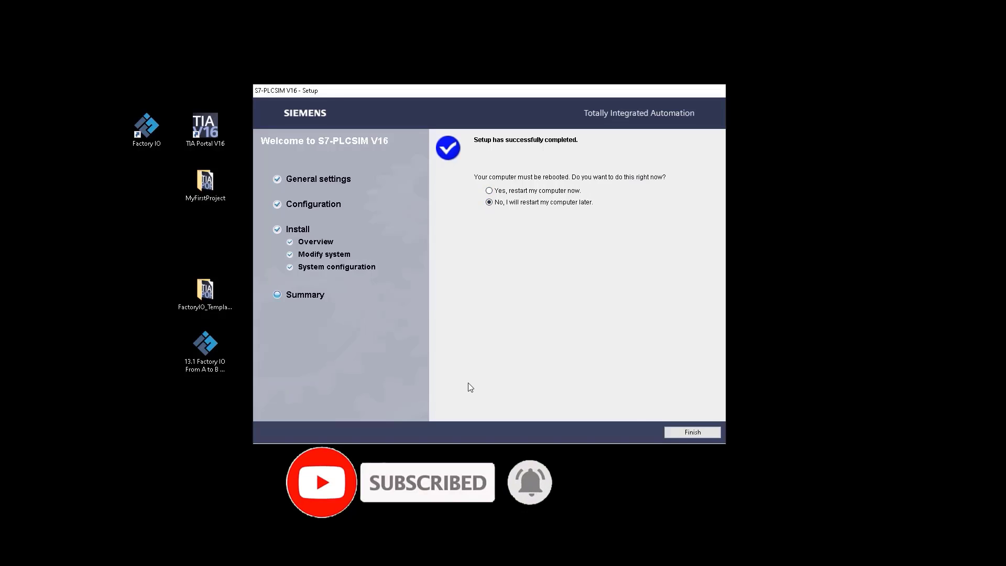
pyautogui.click(681, 438)
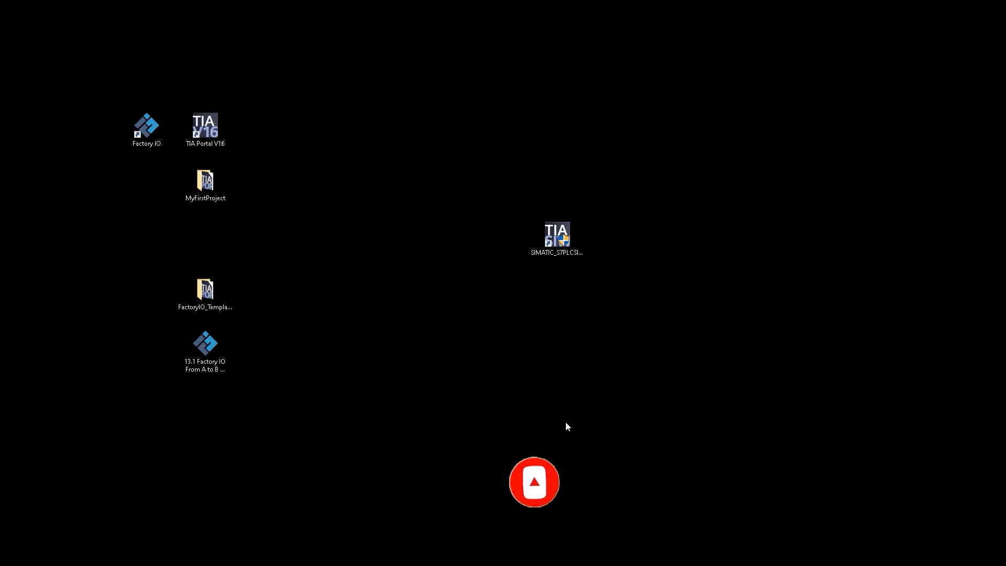